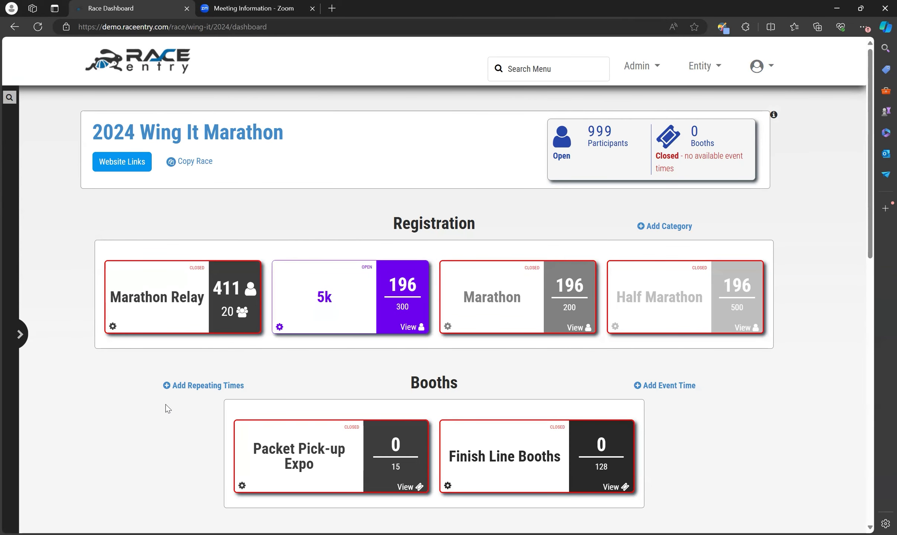
Step: Open the Registration Pricing page of the 2024 Wing It Marathon from its financial tools
click(17, 334)
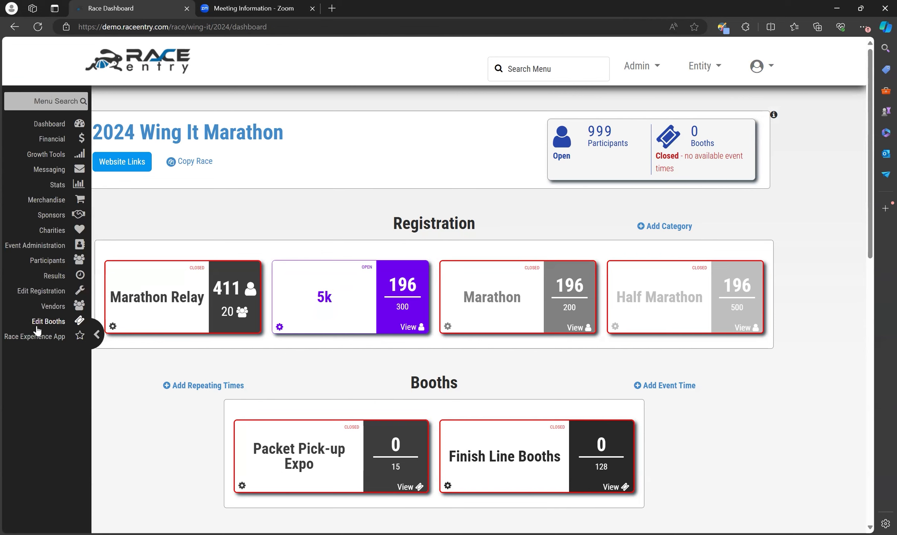
click(52, 292)
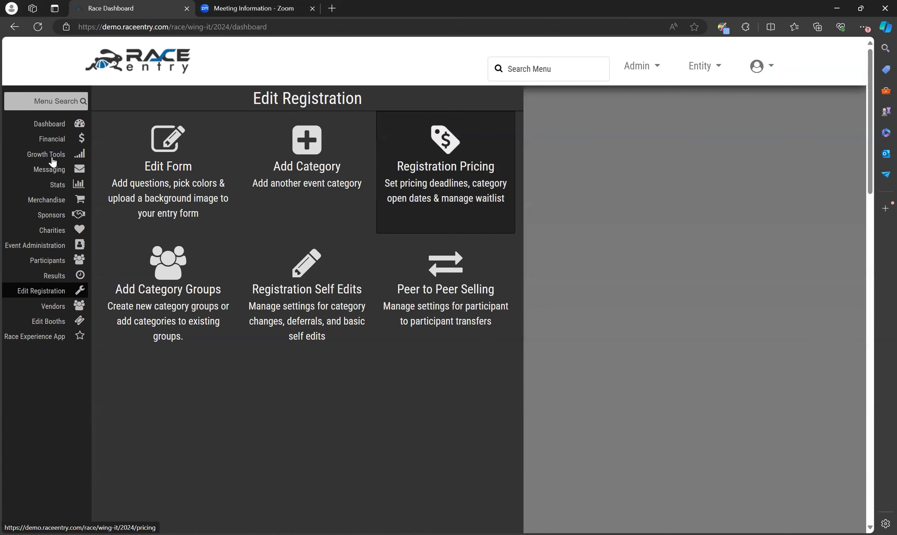
click(52, 141)
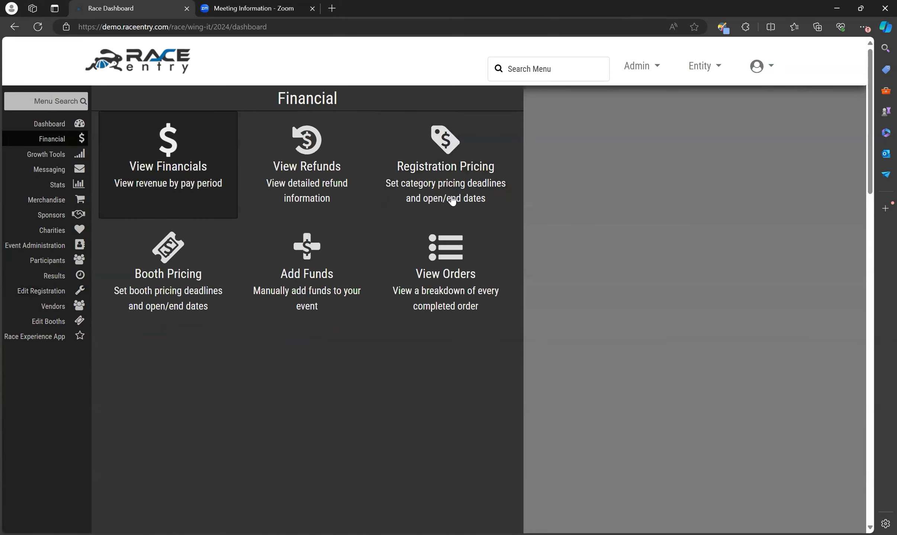
click(451, 200)
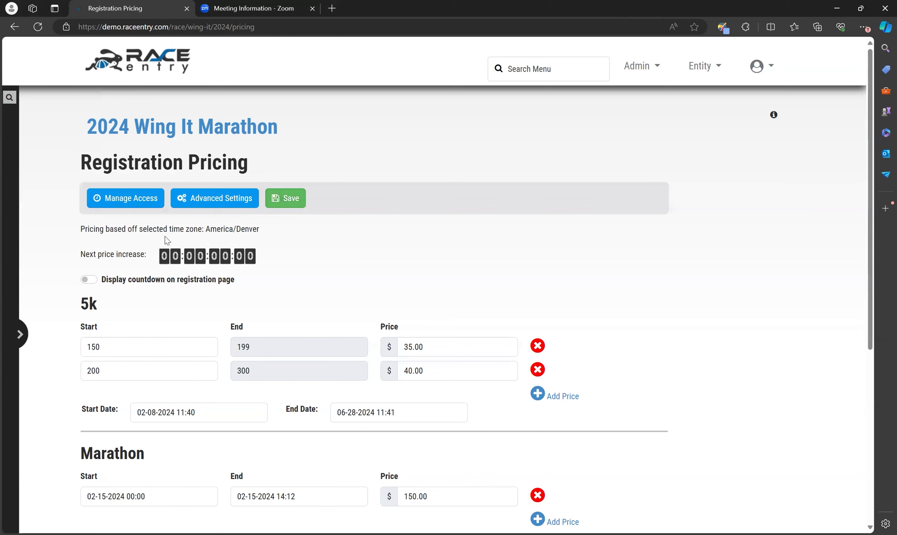
Step: Look over the category prices, check the Manage Access page with the reminder email settings, and return to Registration Pricing
scroll(154, 296, down, 2)
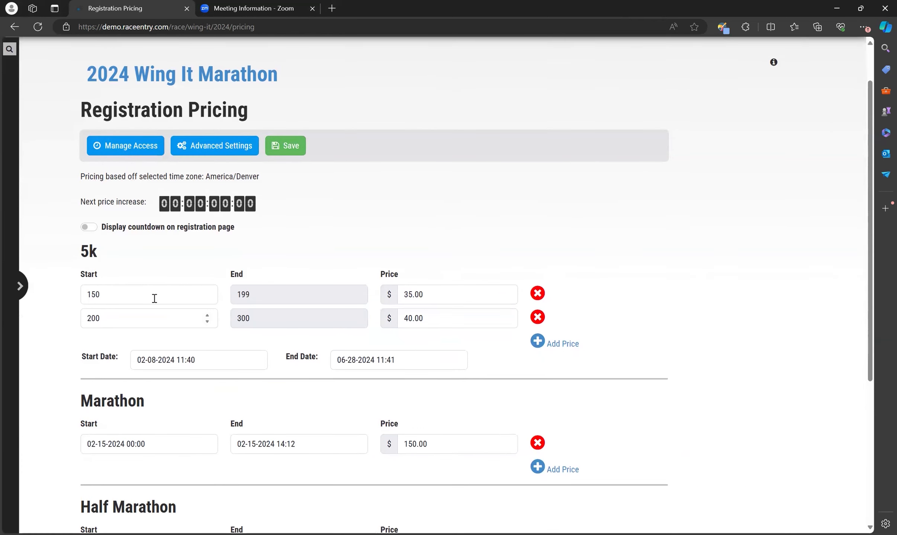
scroll(100, 372, down, 5)
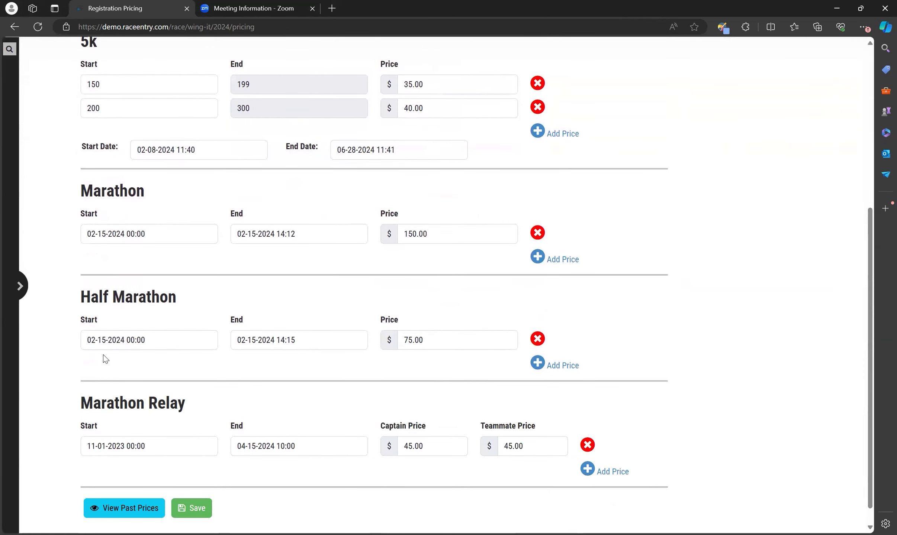
scroll(104, 354, up, 7)
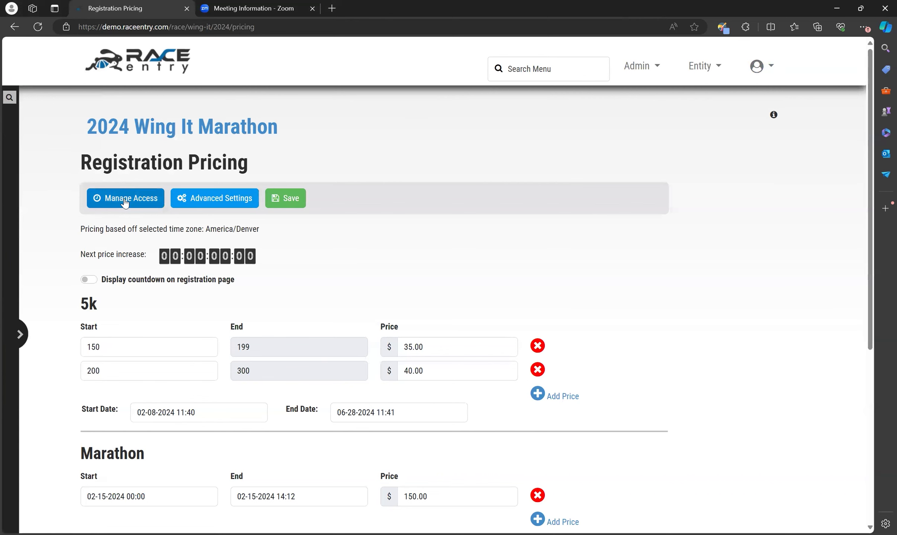
click(125, 204)
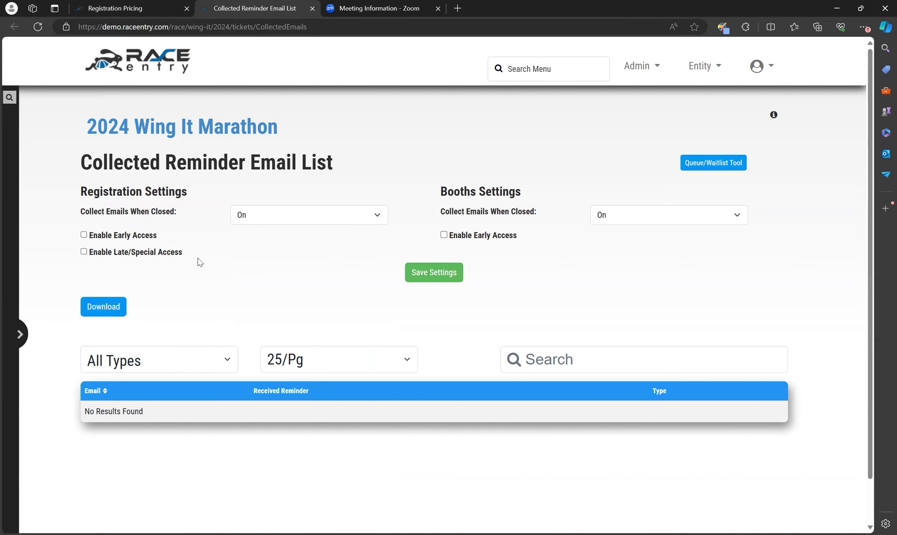
click(146, 11)
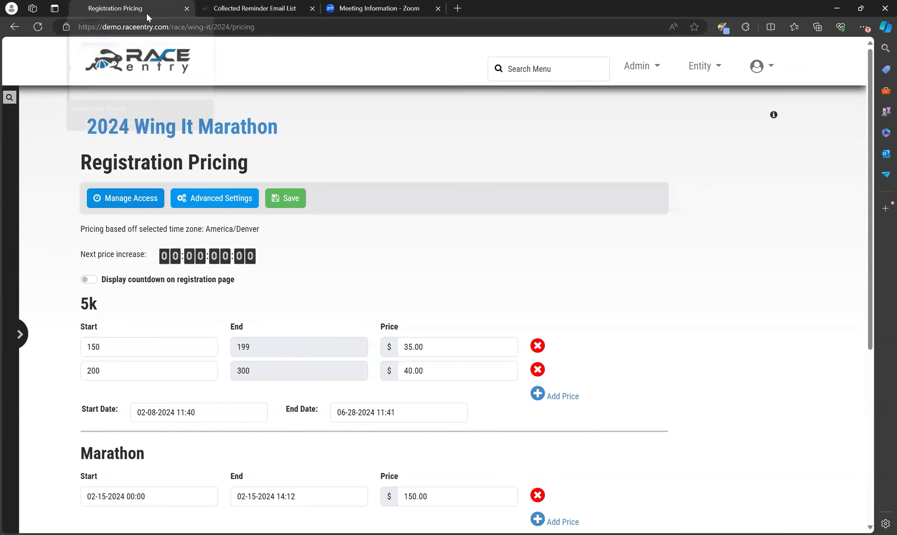
Step: Review the advanced settings' payer options for the online fee, including at point of sale, leaving Cardholder selected for both
click(233, 203)
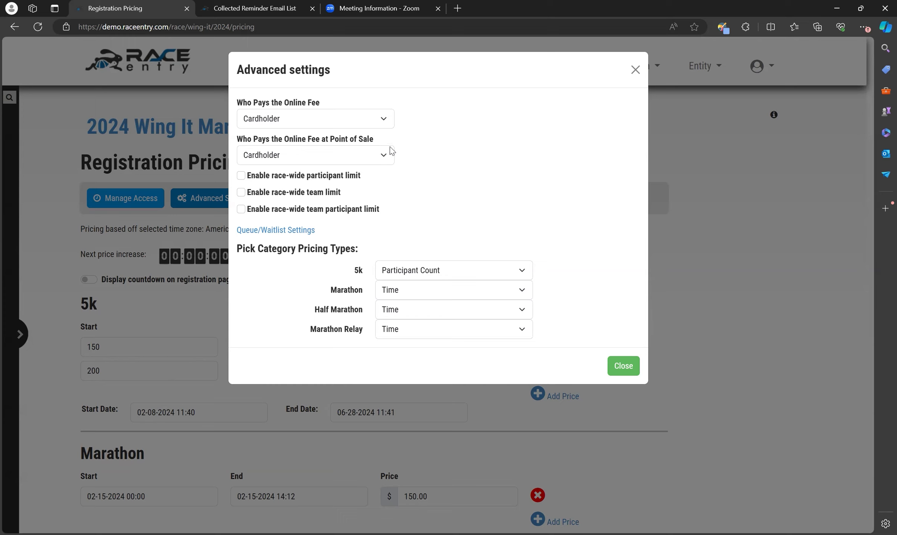
click(388, 158)
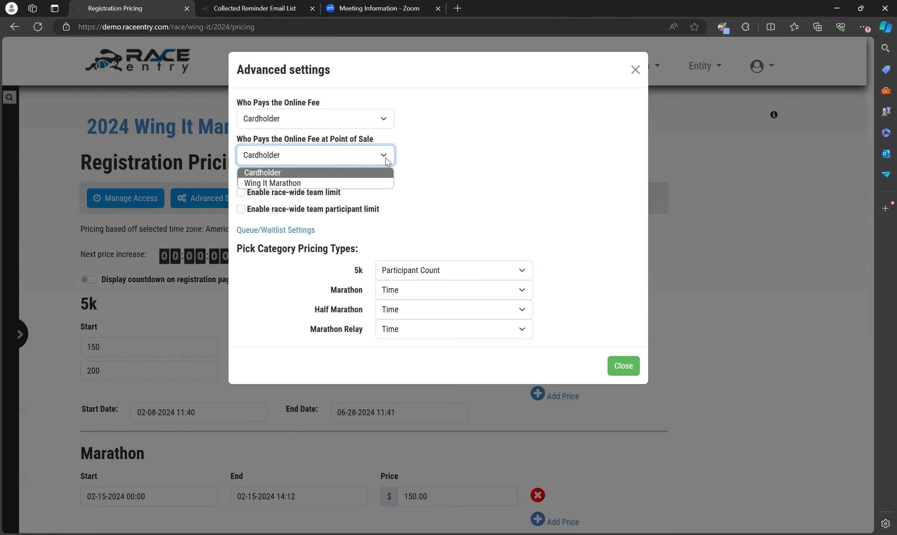
click(383, 125)
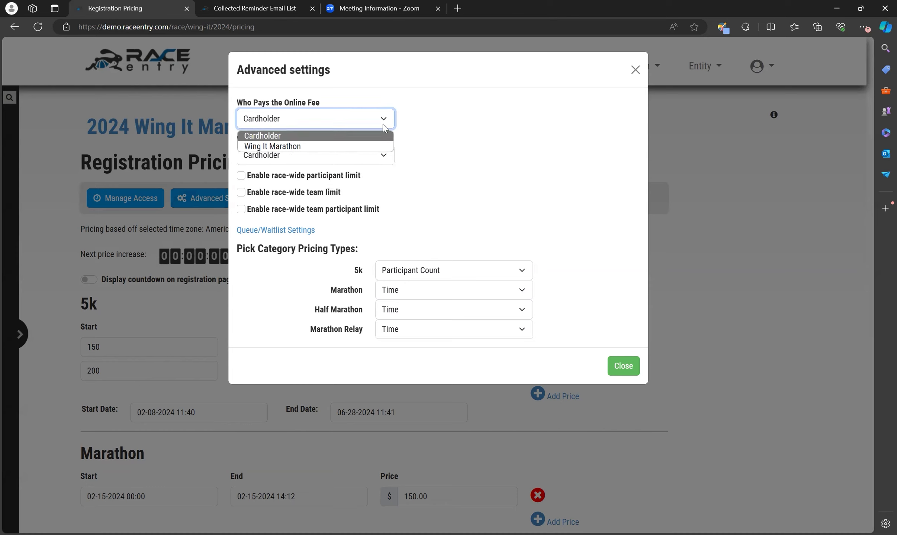
click(383, 124)
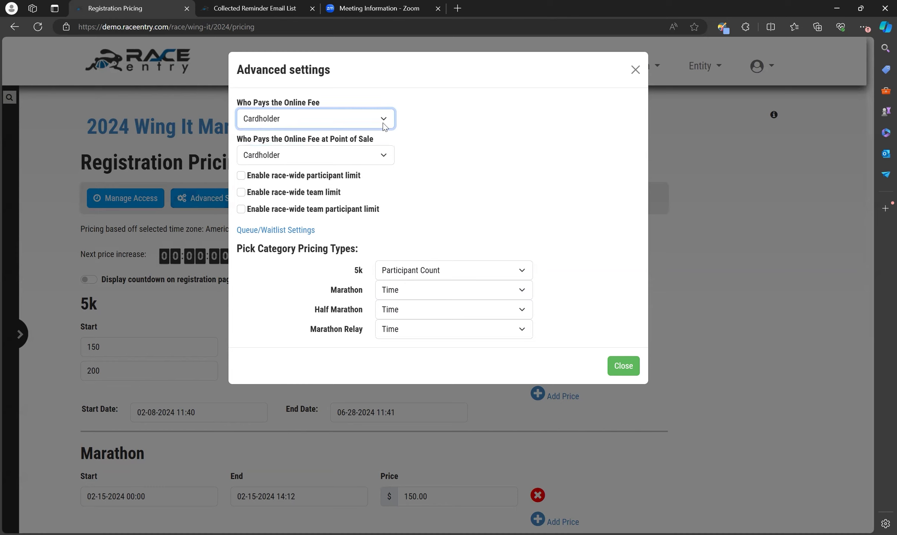
click(383, 125)
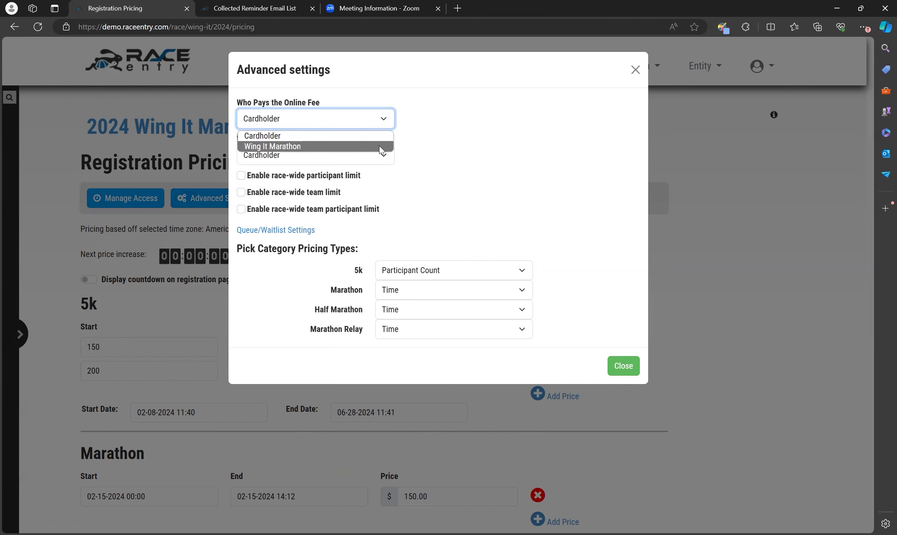
click(382, 147)
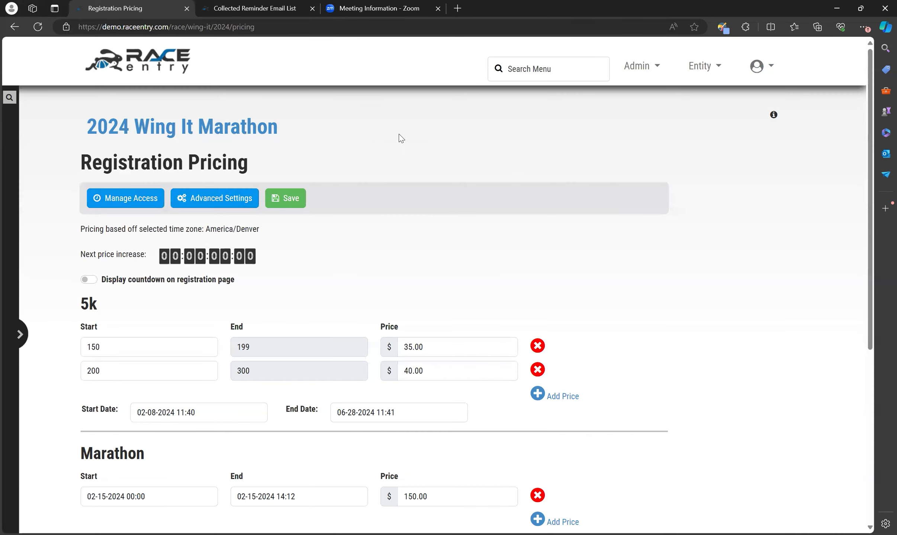
click(236, 198)
click(359, 119)
click(363, 136)
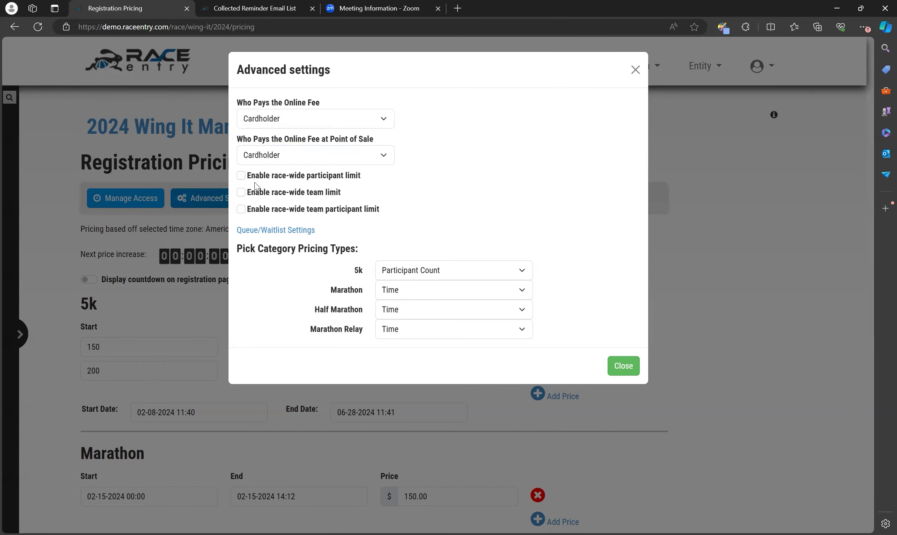
Step: Try enabling the race-wide participant, team and team participant limits, switching each one back off
click(241, 175)
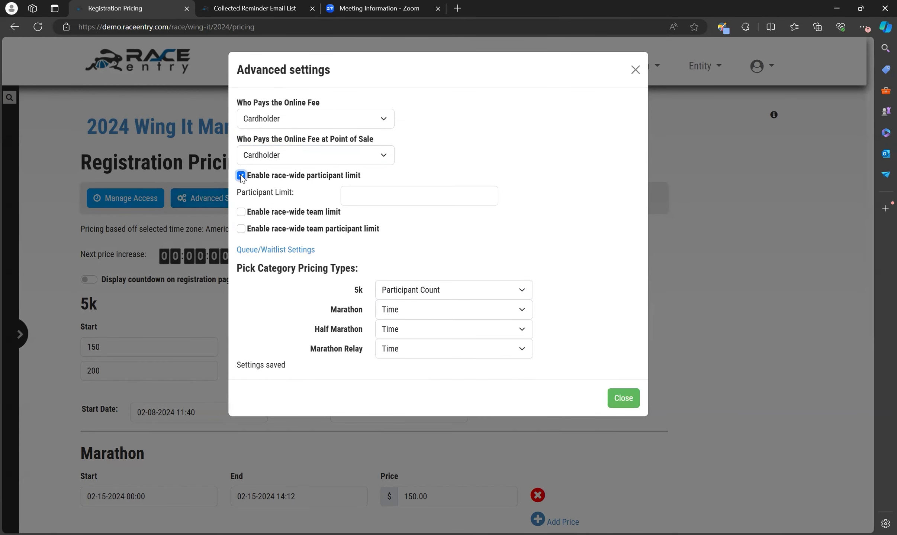
click(241, 176)
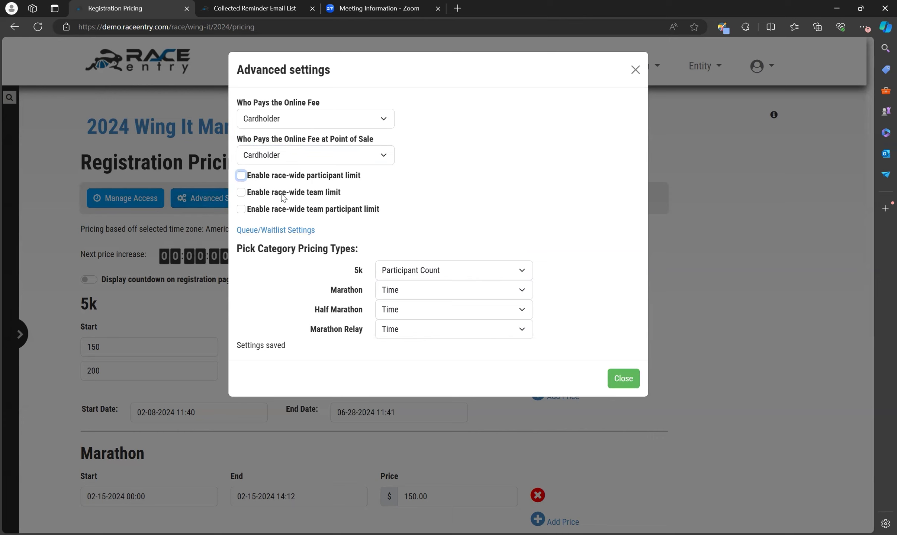
click(241, 193)
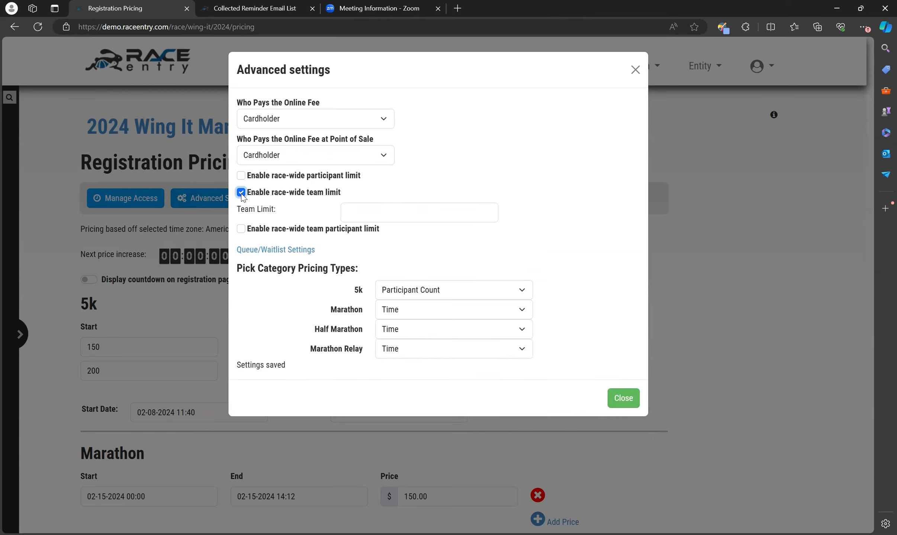
click(241, 193)
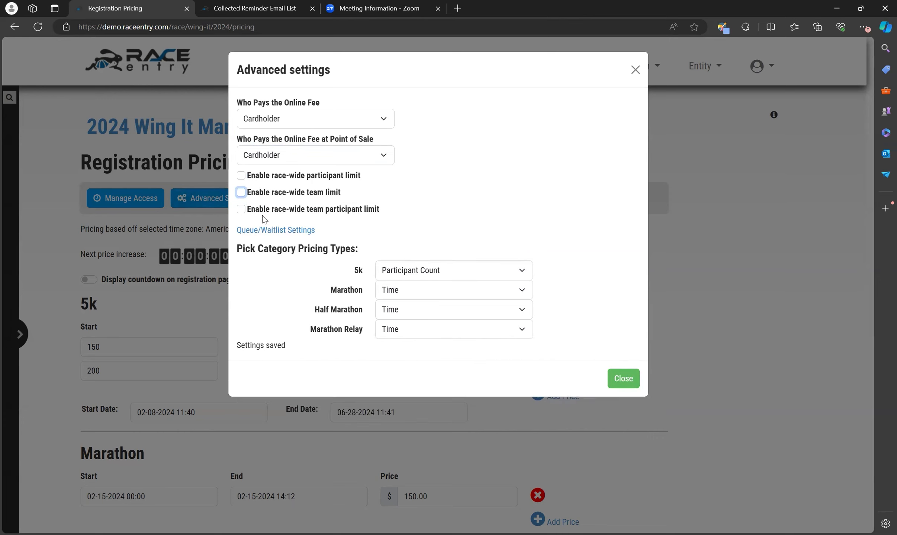
click(241, 209)
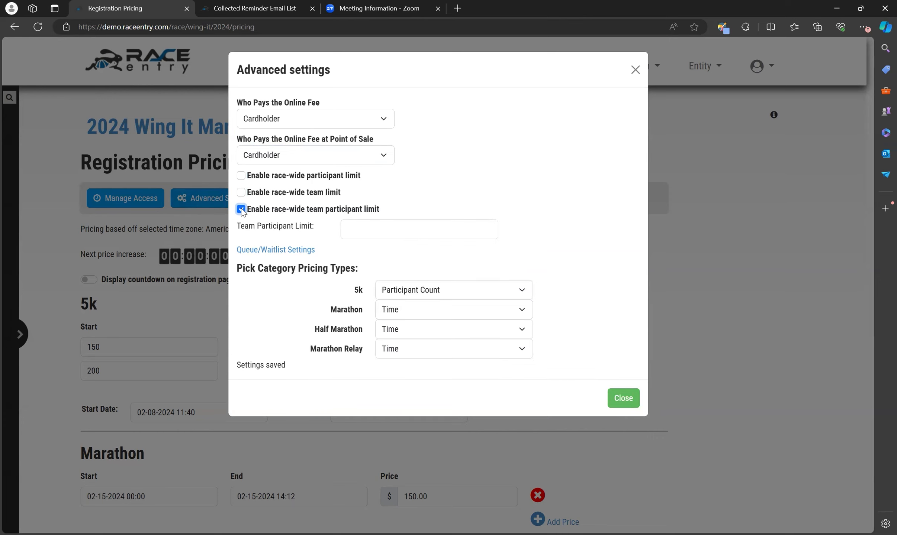
click(241, 209)
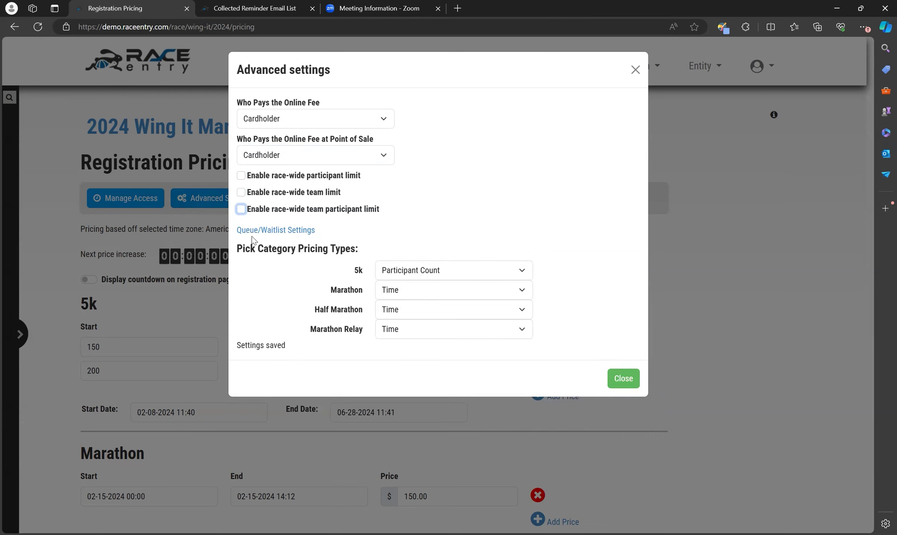
Step: View the Queue/Waitlist Settings in a separate browser tab, return to the pricing page and close its advanced settings
right_click(280, 233)
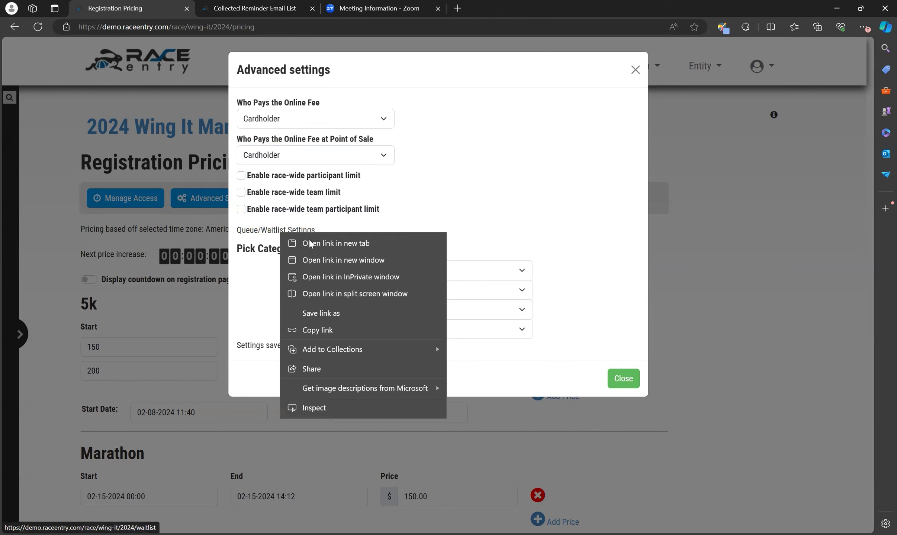
click(318, 241)
click(373, 12)
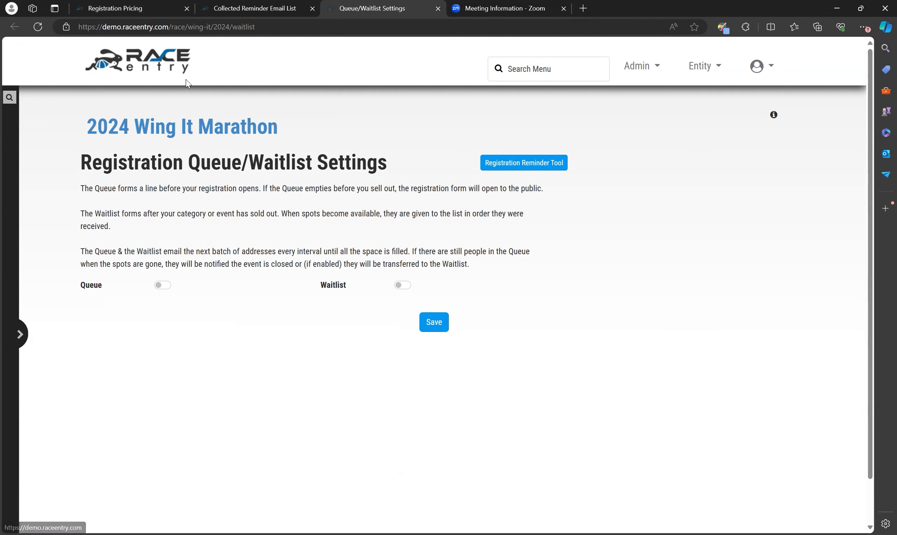
click(159, 8)
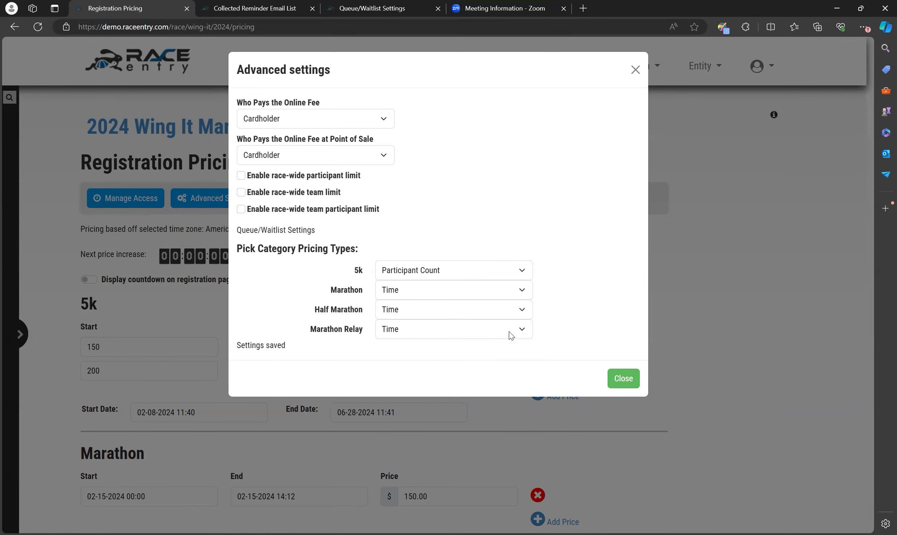
click(624, 377)
click(622, 366)
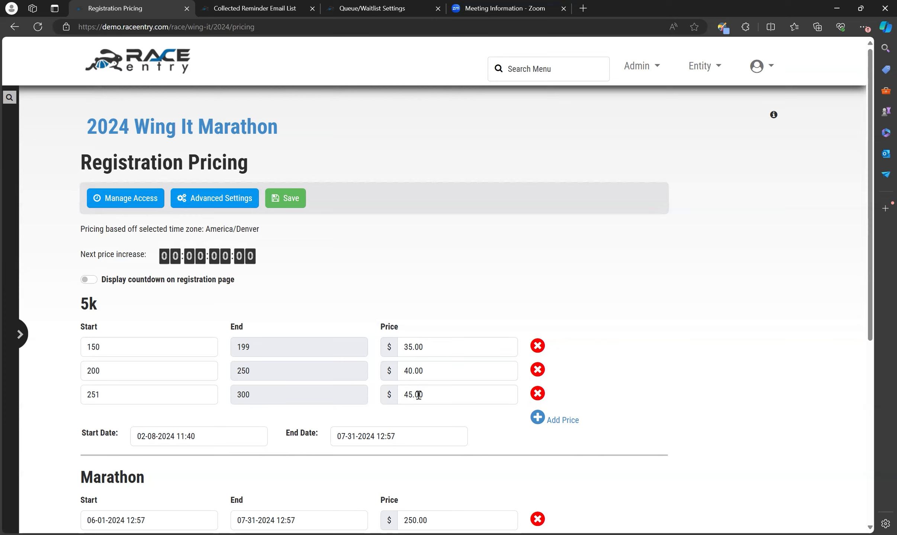
Step: Try replacing the third 5k price tier with a new one starting at 251 for $45.00 and saving the prices
click(537, 393)
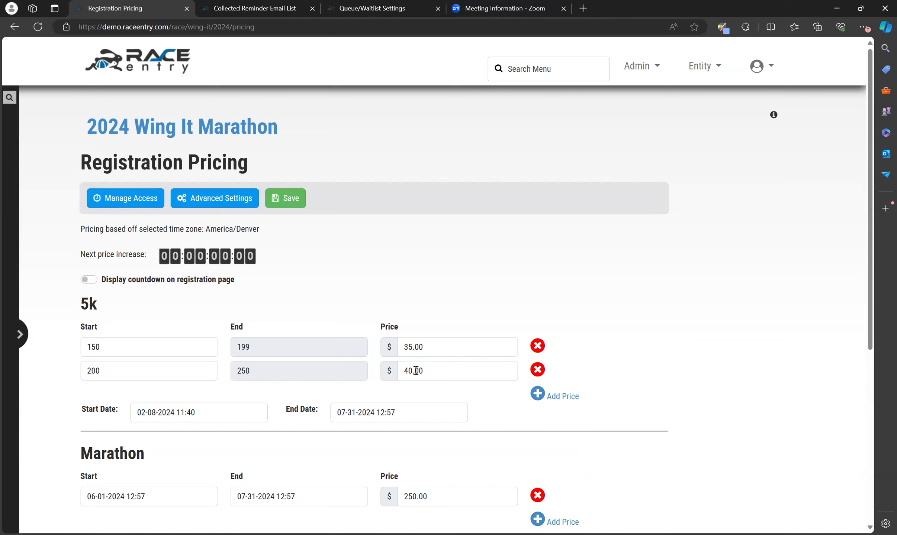
click(537, 393)
click(157, 393)
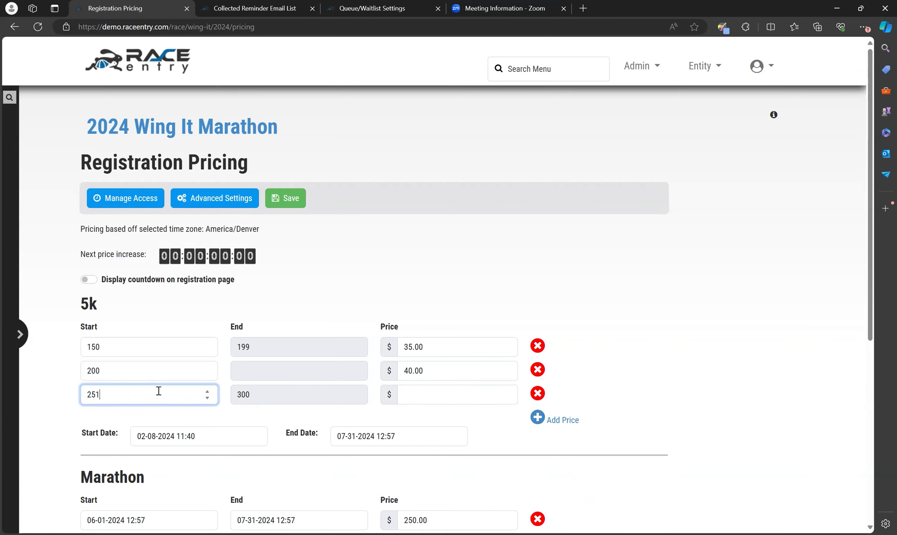
click(413, 390)
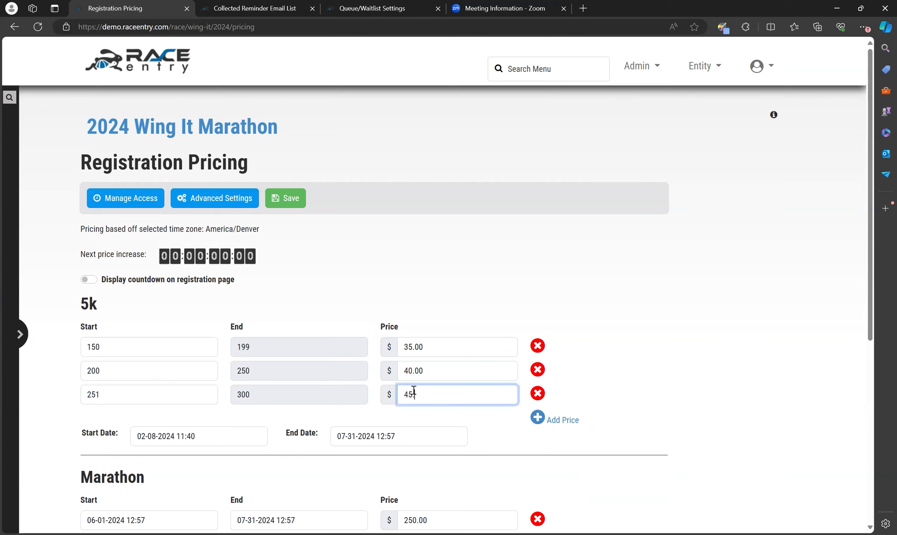
click(503, 439)
click(287, 210)
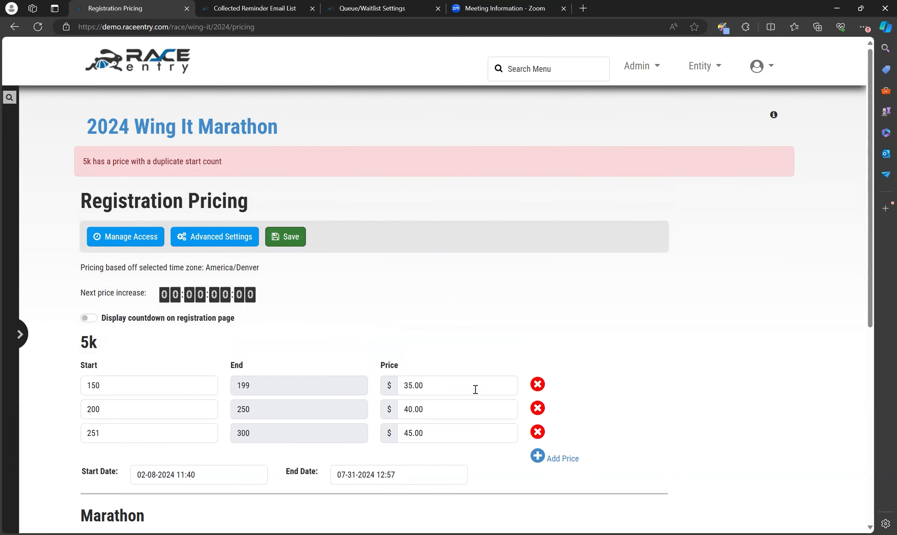
Step: Remove the 5k price tier starting at 251 and save the registration pricing
scroll(475, 390, down, 1)
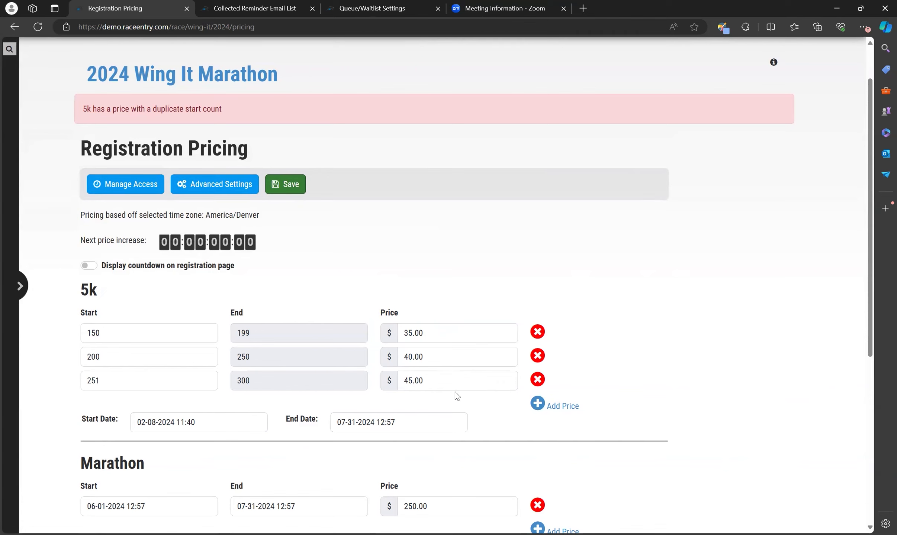
click(538, 380)
click(284, 189)
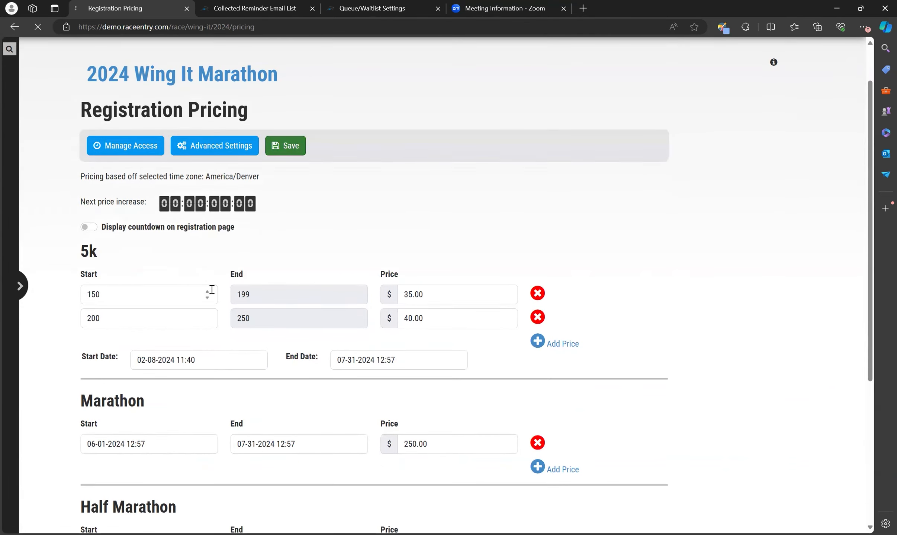
Step: Add a 5k price tier starting at participant 251 with a price of $45.00, and save the registration pricing
click(538, 432)
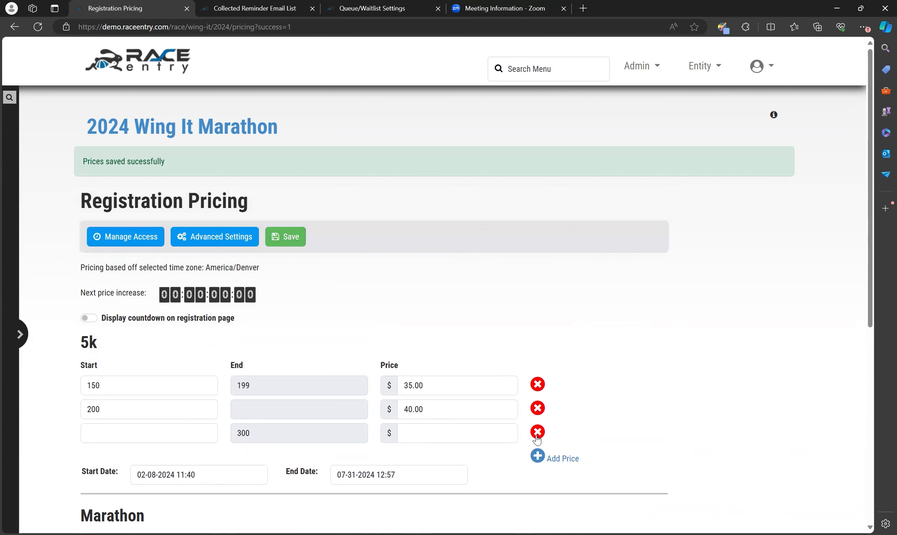
click(150, 392)
text(251)
click(445, 398)
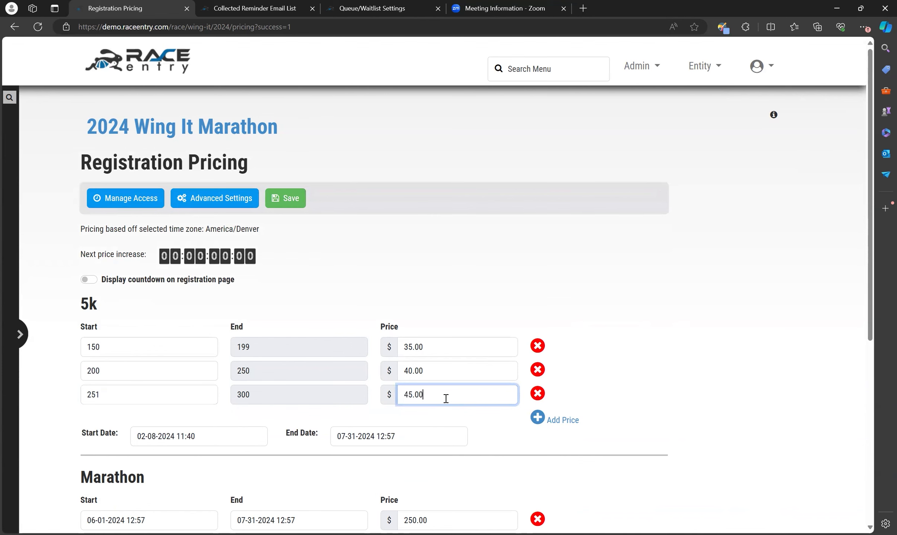
click(283, 200)
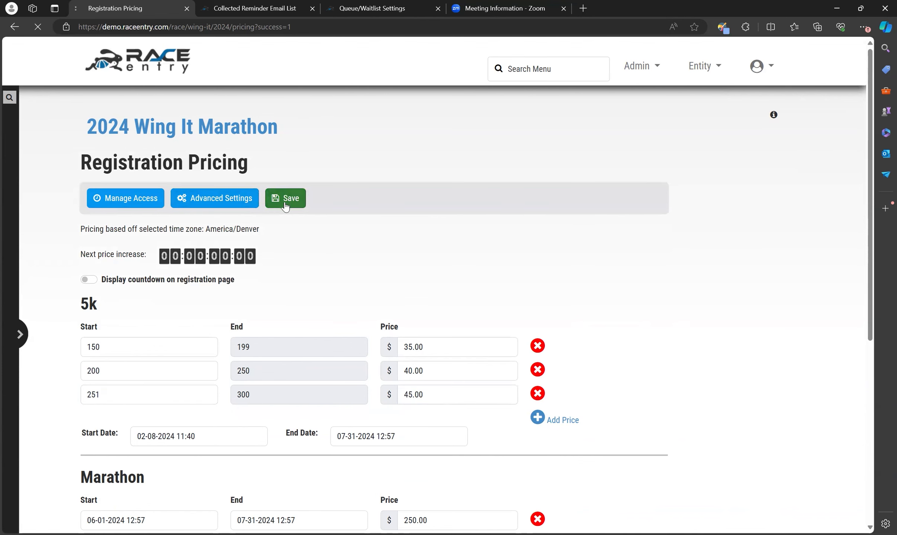
scroll(434, 379, down, 3)
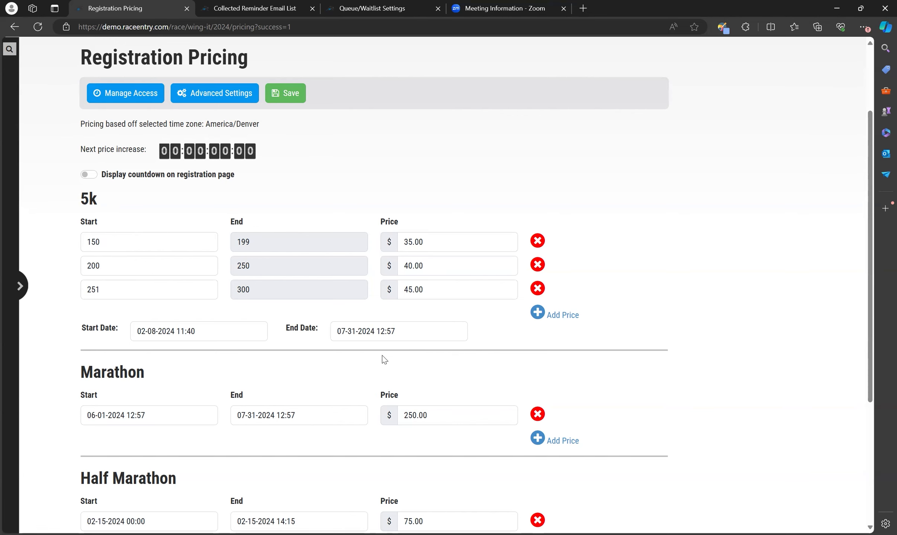
scroll(383, 357, down, 3)
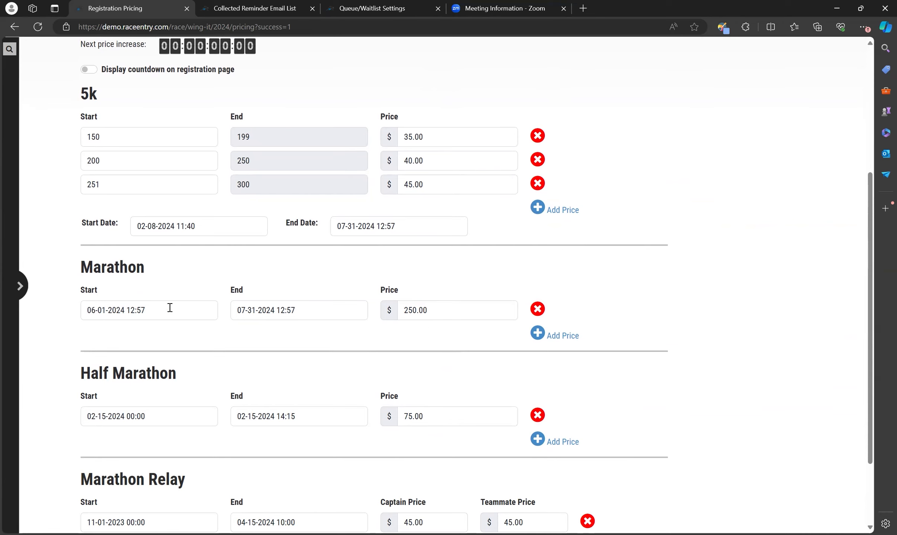
click(535, 334)
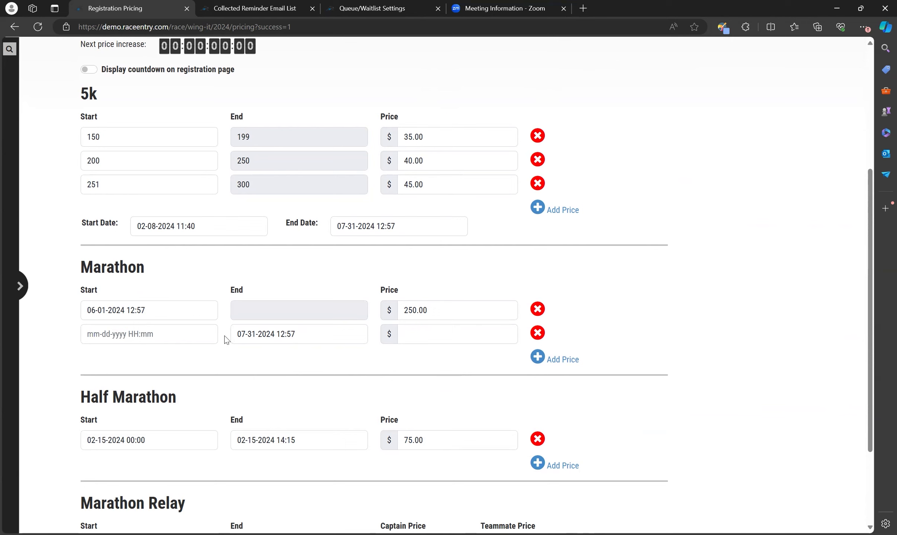
click(99, 335)
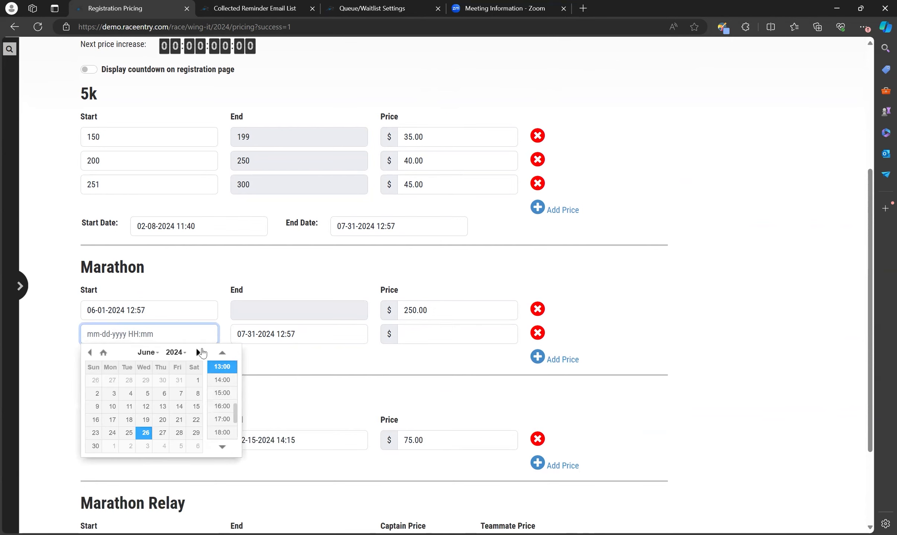
click(198, 353)
click(114, 380)
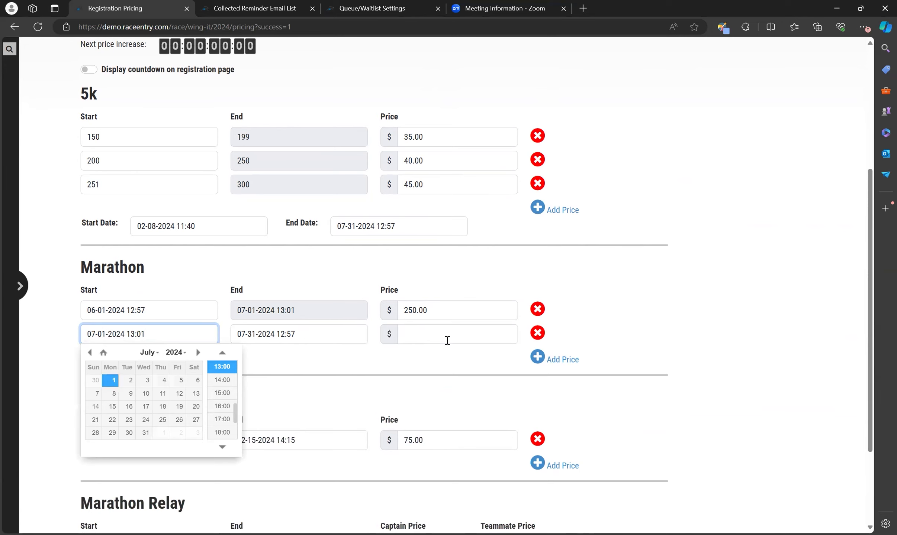
click(449, 339)
text(300.00)
click(627, 322)
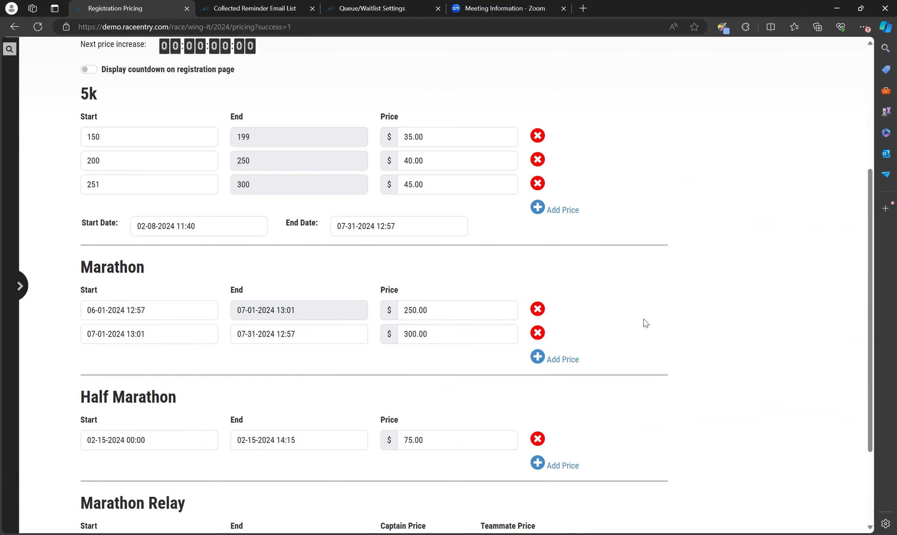
scroll(608, 300, down, 3)
click(190, 488)
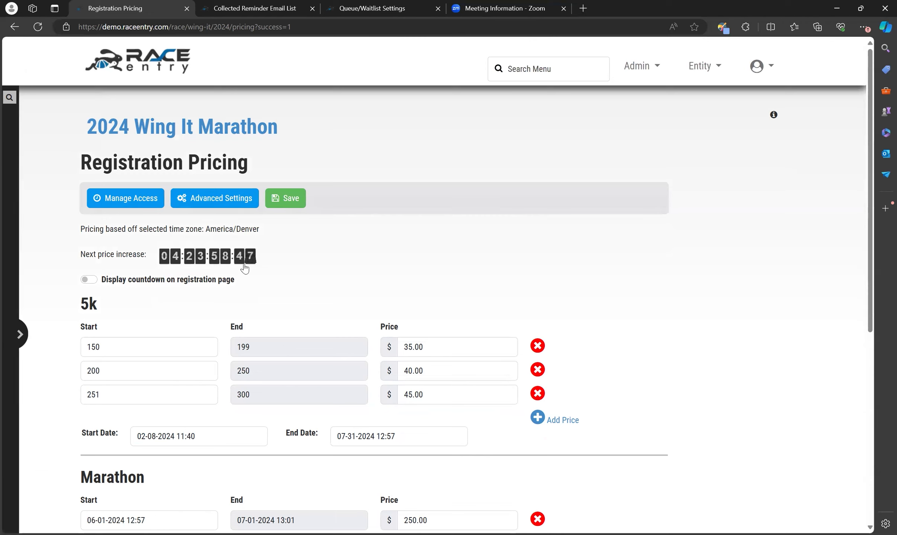
Step: Turn on the price-increase countdown for the registration page, and open the race's public registration page
click(93, 281)
scroll(201, 357, down, 1)
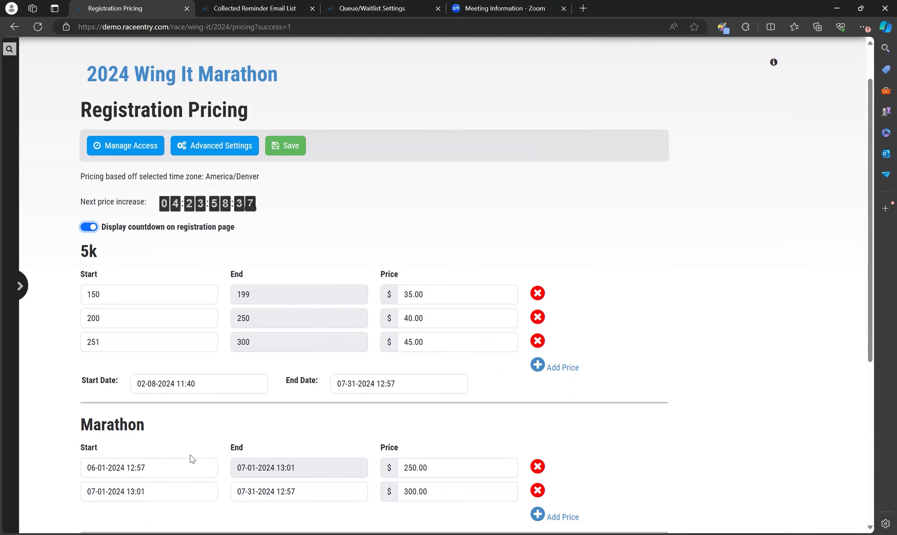
scroll(232, 434, up, 1)
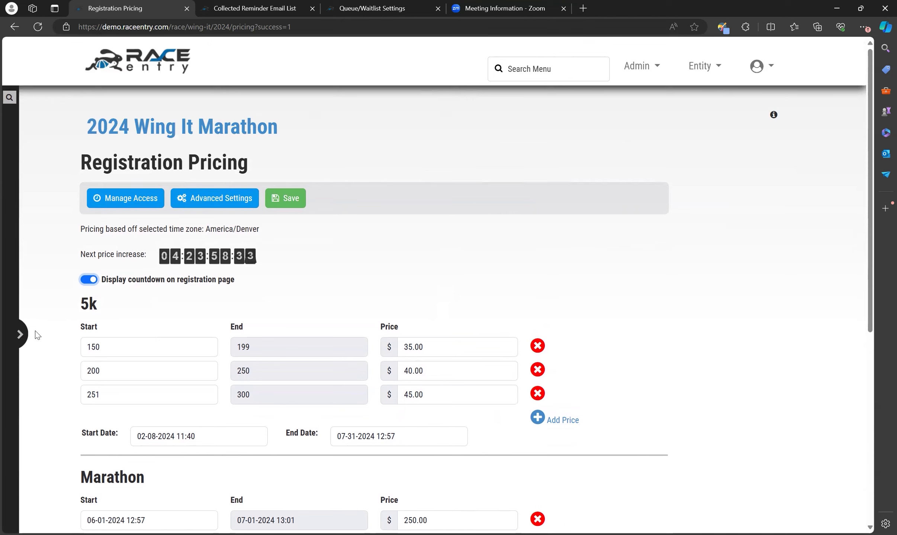
click(23, 335)
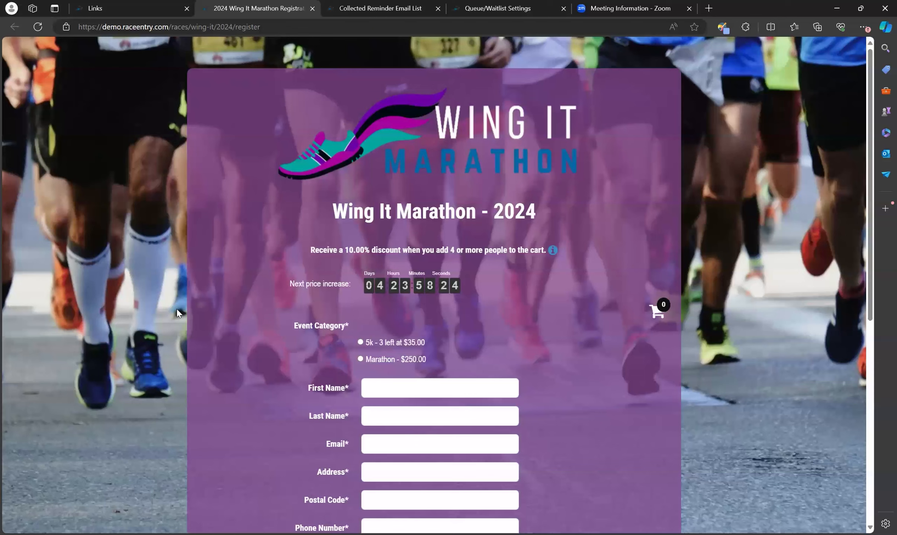